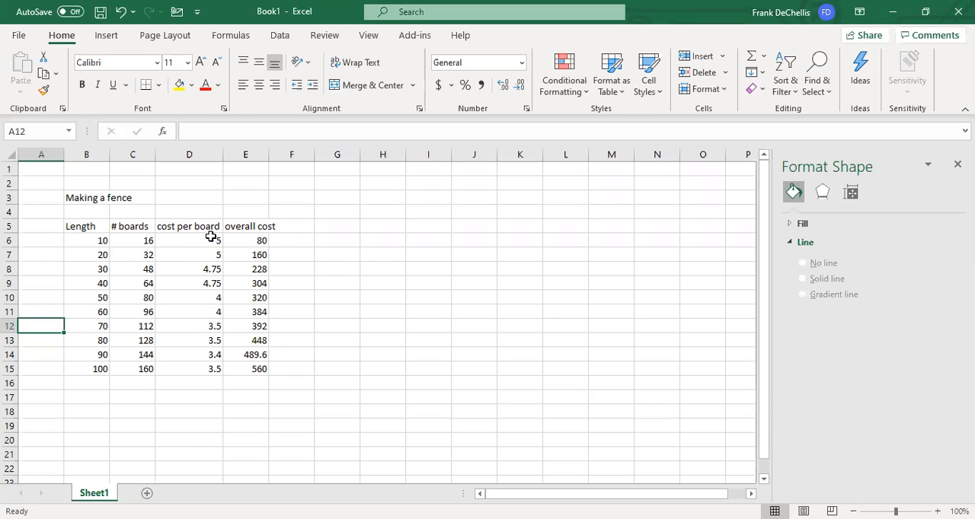
# - Insert a basic 2-D line chart from the fence table in B5:E15 and place it beside the data
pyautogui.moveTo(89, 230); pyautogui.dragTo(260, 371)
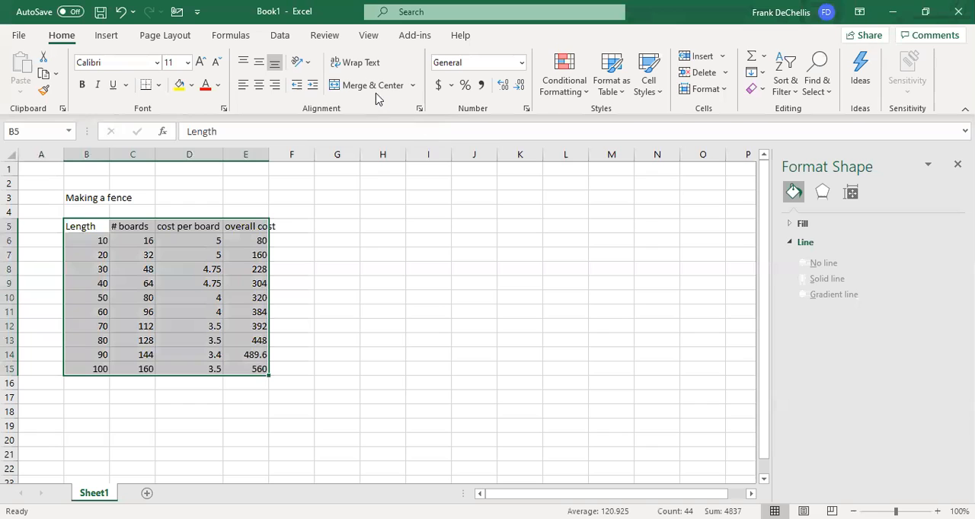
pyautogui.click(107, 38)
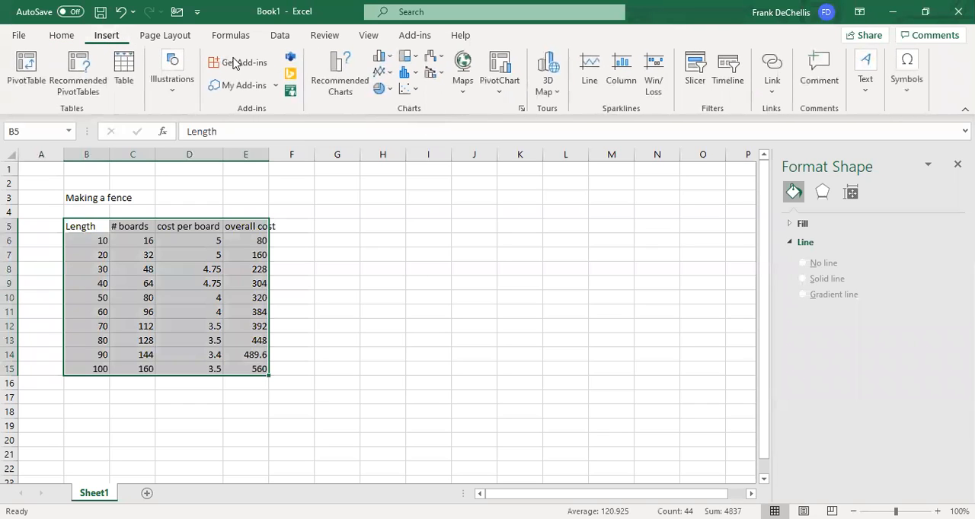
pyautogui.click(375, 76)
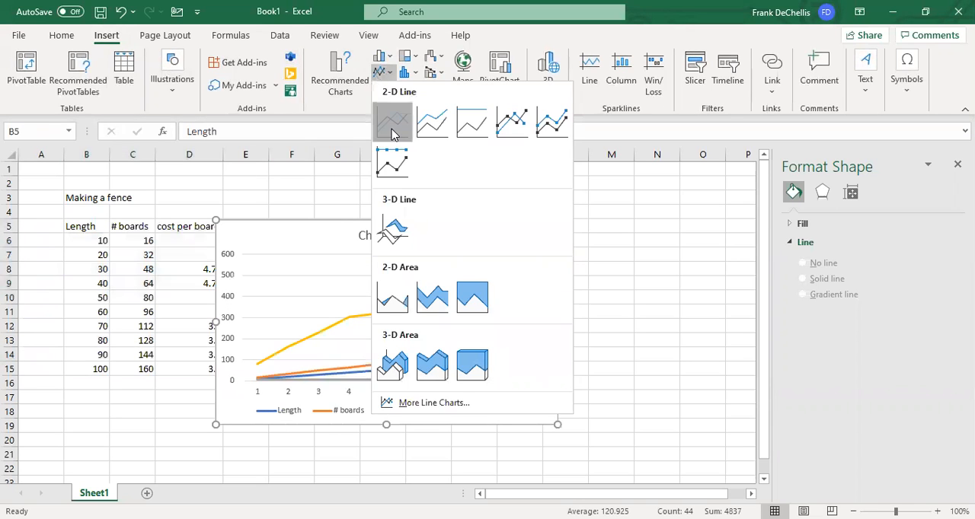
pyautogui.click(393, 122)
pyautogui.moveTo(337, 226); pyautogui.dragTo(456, 199)
pyautogui.click(270, 185)
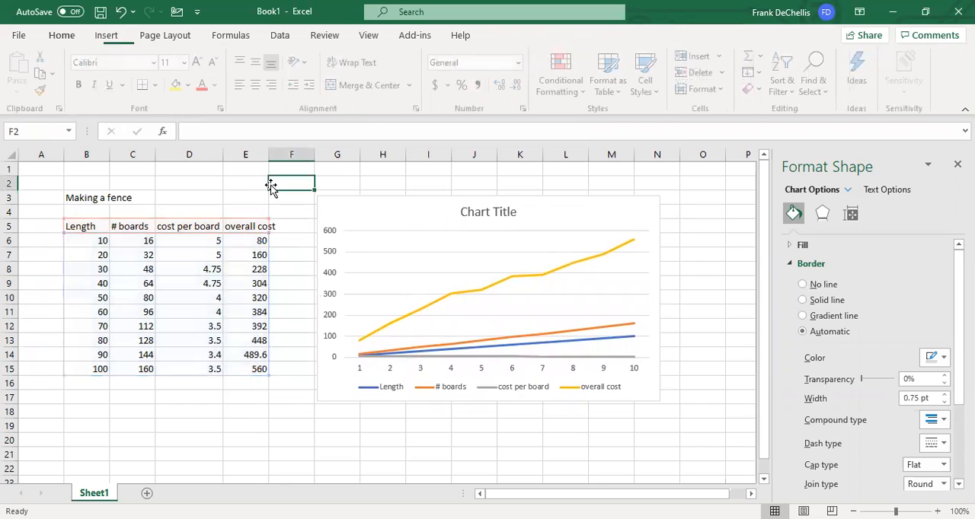
# - Set the chart's horizontal axis labels to the Length values in B6:B15
pyautogui.click(383, 246)
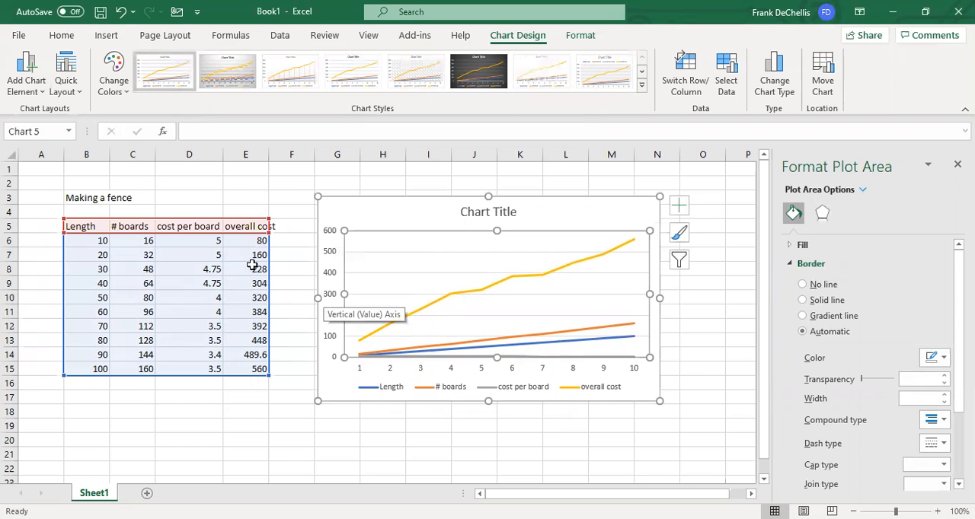
pyautogui.rightClick(416, 265)
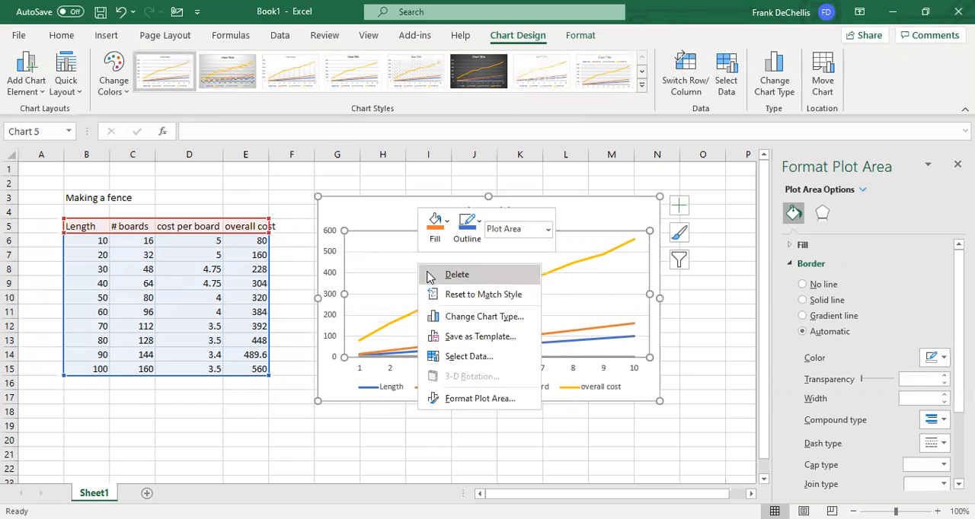
pyautogui.click(449, 359)
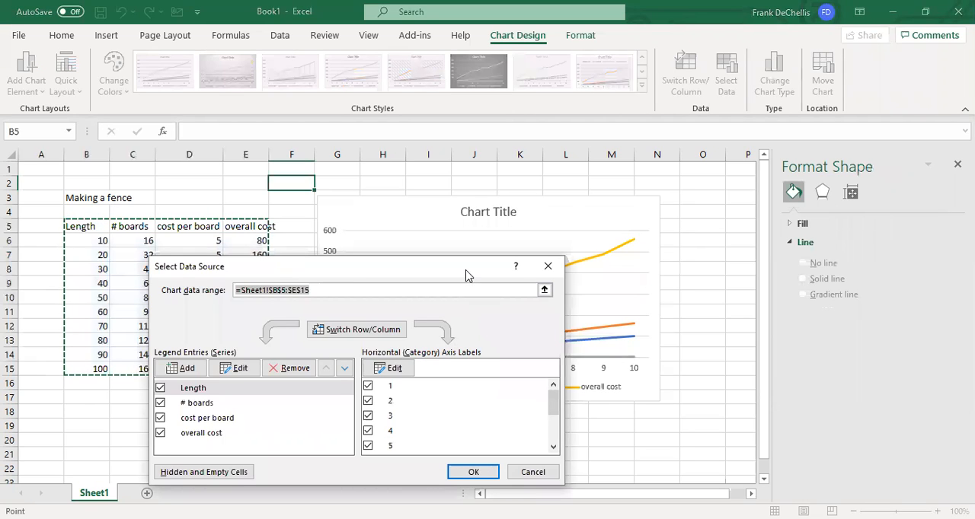
pyautogui.moveTo(467, 275); pyautogui.dragTo(449, 180)
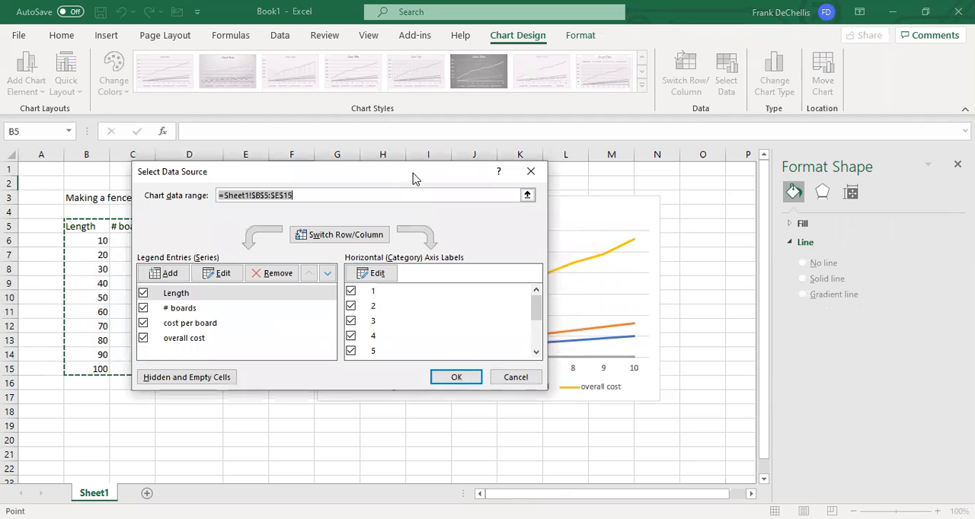
pyautogui.moveTo(414, 178); pyautogui.dragTo(612, 145)
pyautogui.click(570, 240)
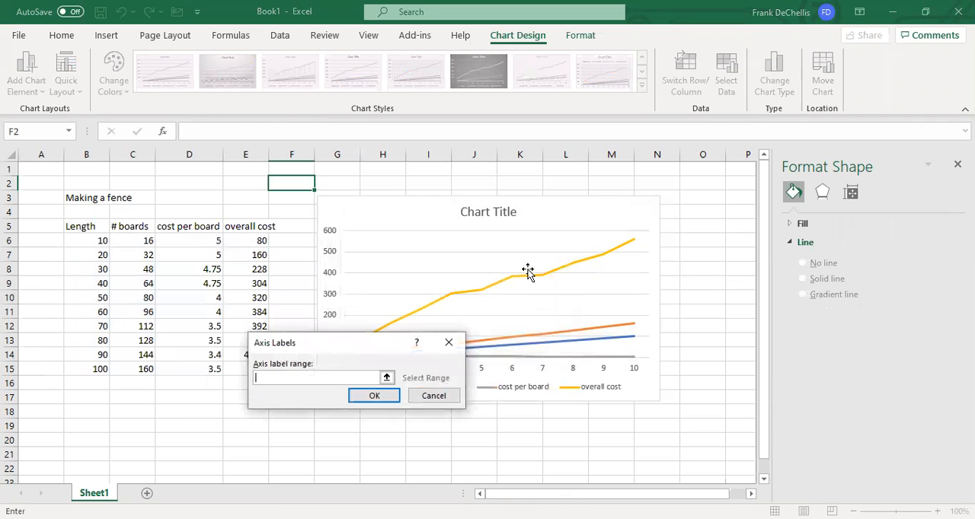
pyautogui.click(95, 241)
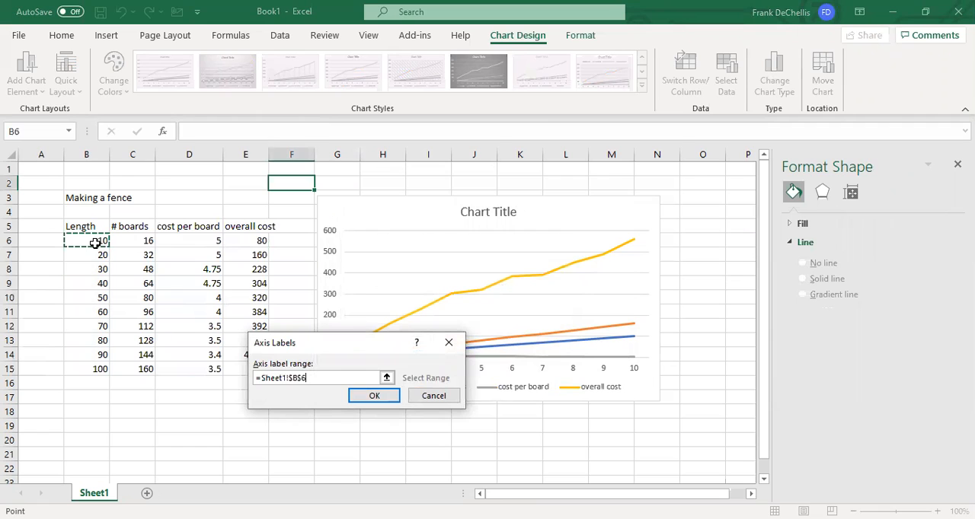
pyautogui.moveTo(95, 244); pyautogui.dragTo(99, 369)
pyautogui.click(374, 396)
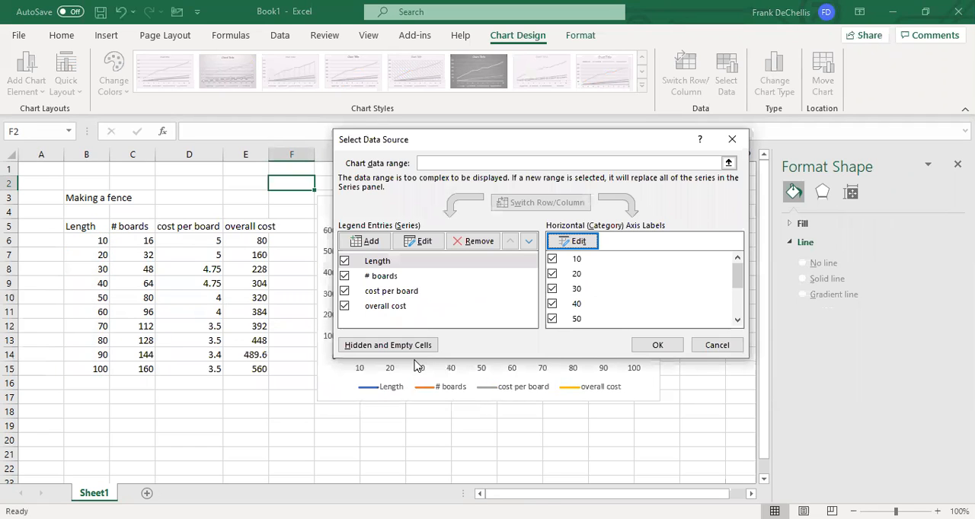
# - Remove the cost per board series from the chart's data source
pyautogui.click(369, 295)
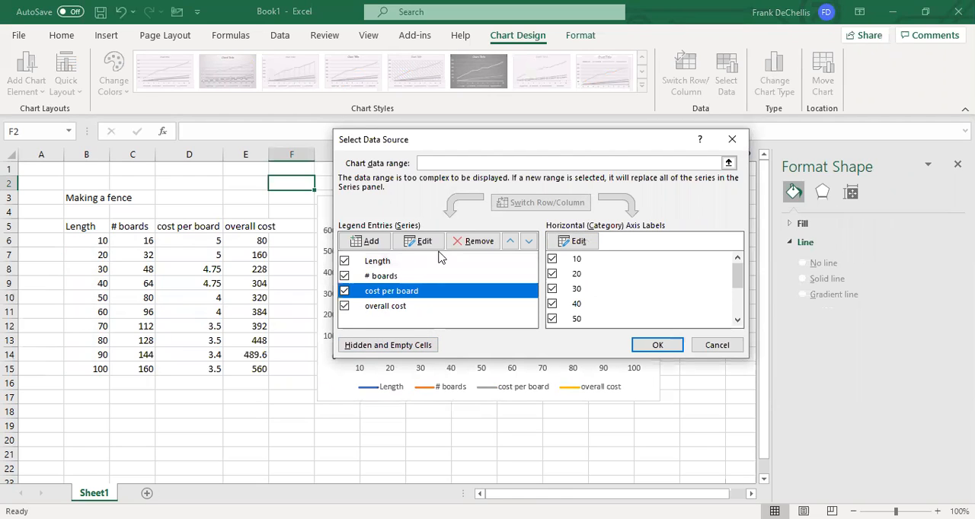
pyautogui.click(459, 242)
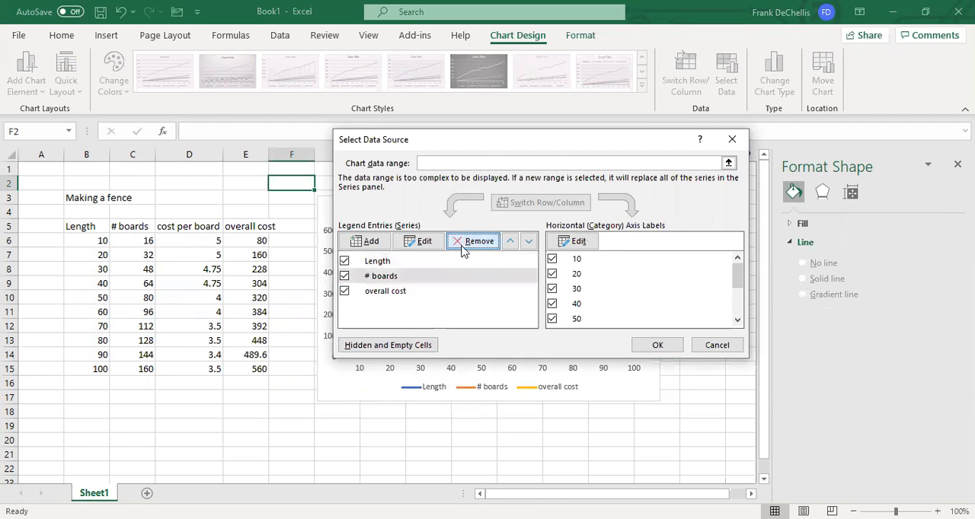
pyautogui.click(654, 345)
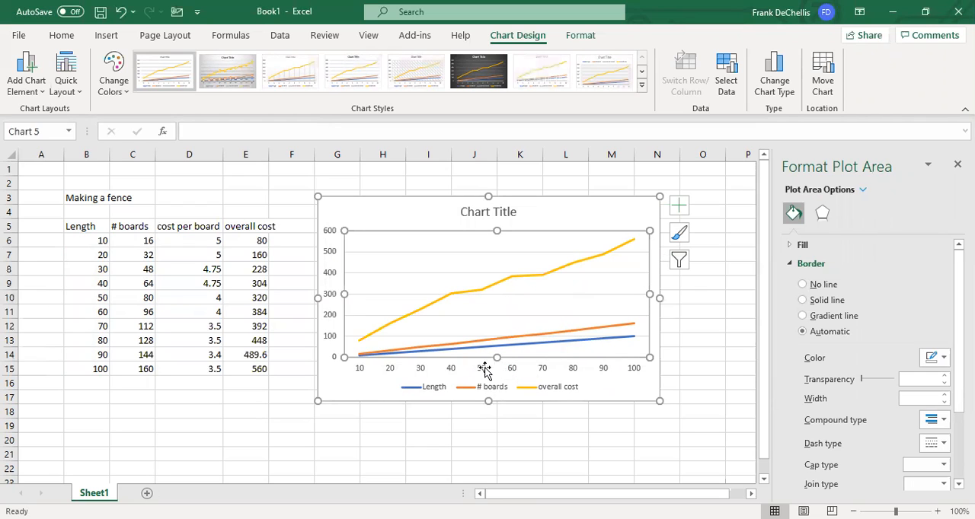
# - Remove the Length series from the chart's data source
pyautogui.rightClick(390, 262)
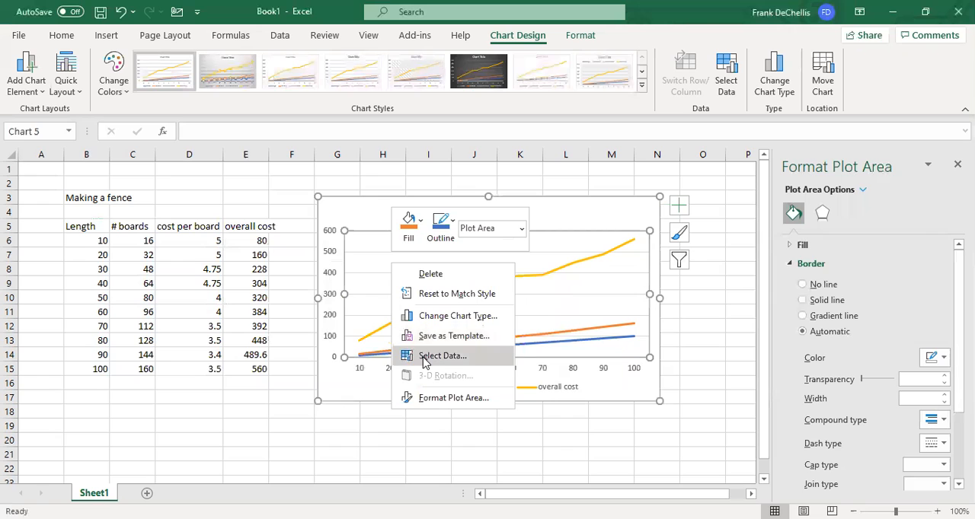
pyautogui.click(425, 356)
pyautogui.click(370, 263)
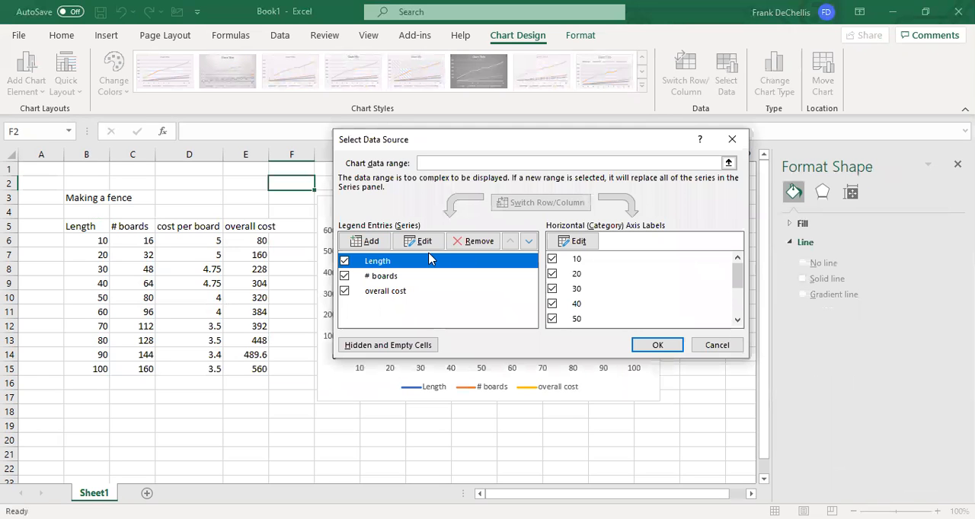
pyautogui.click(478, 244)
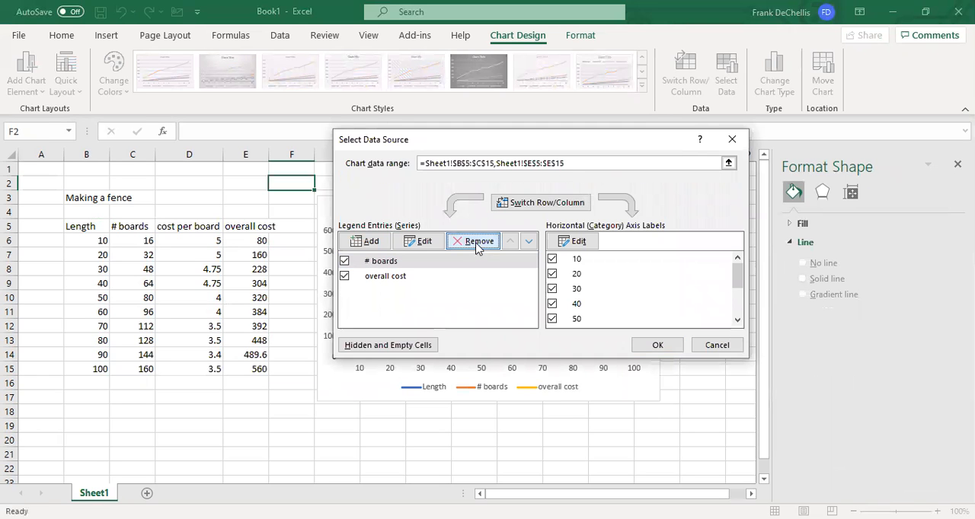
pyautogui.click(653, 346)
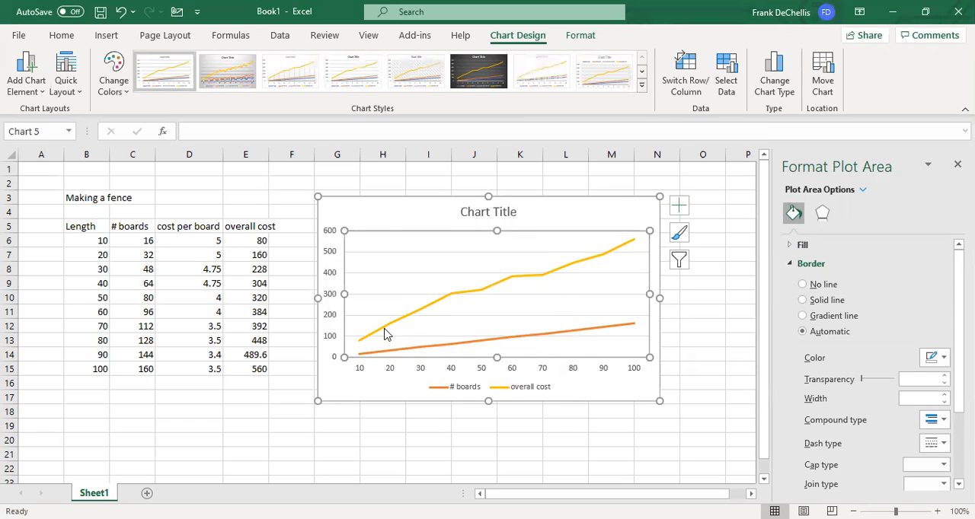
# - Change the chart to a custom combo with # boards as a line and overall cost on the secondary axis
pyautogui.rightClick(405, 260)
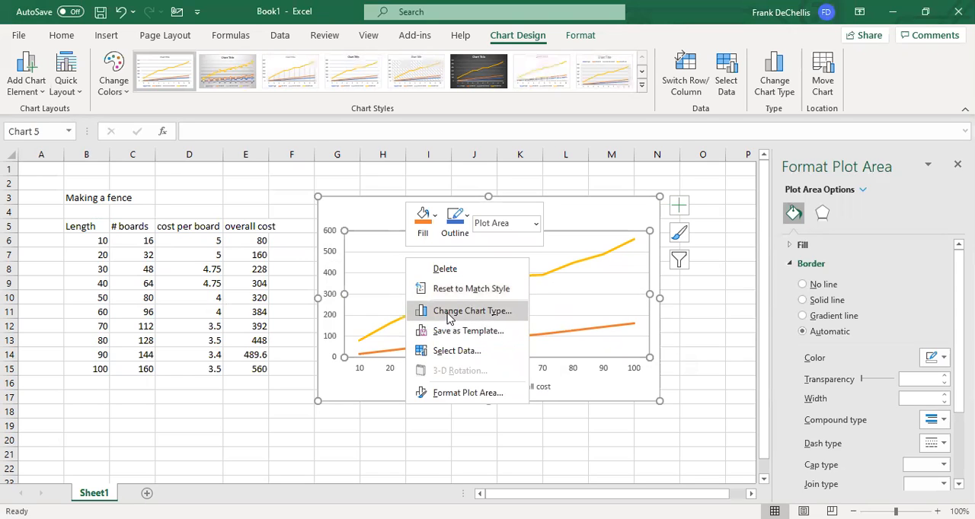
pyautogui.click(447, 313)
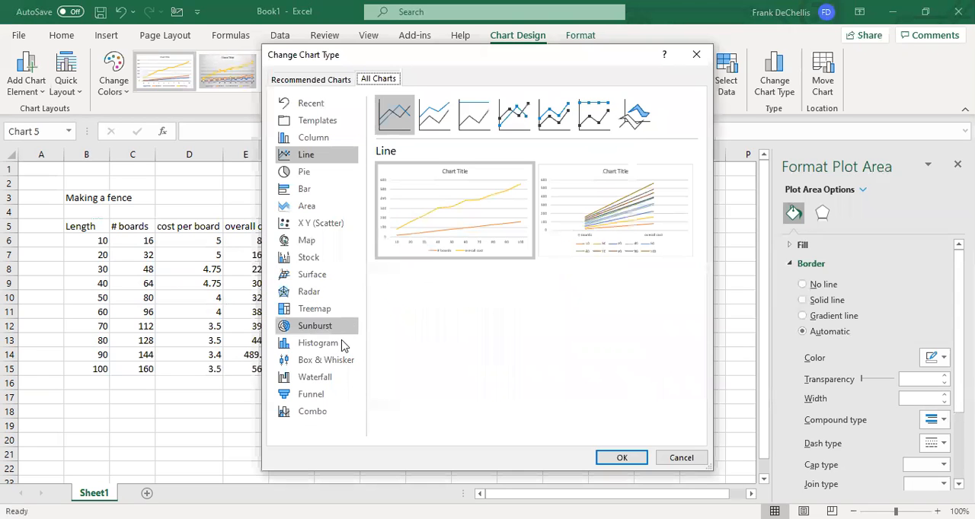
pyautogui.click(326, 412)
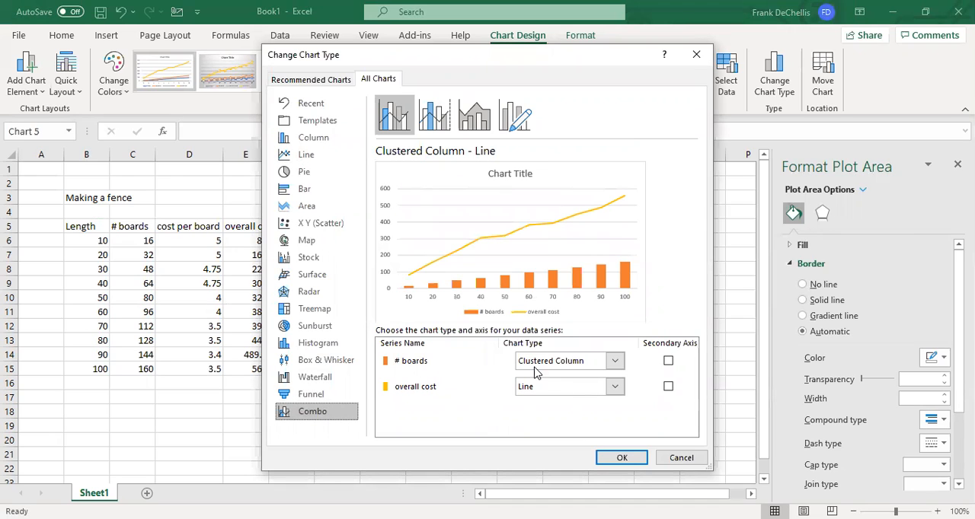
pyautogui.click(615, 363)
pyautogui.click(536, 221)
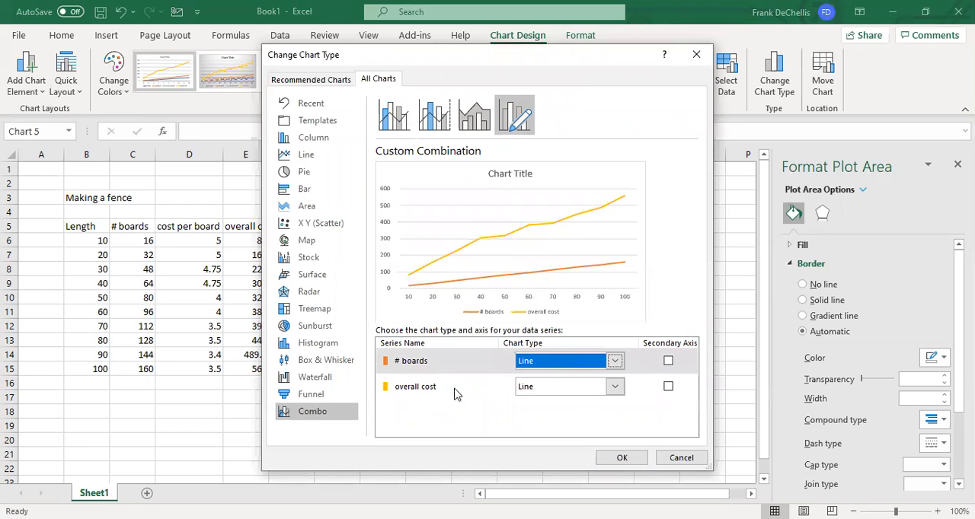
pyautogui.click(668, 387)
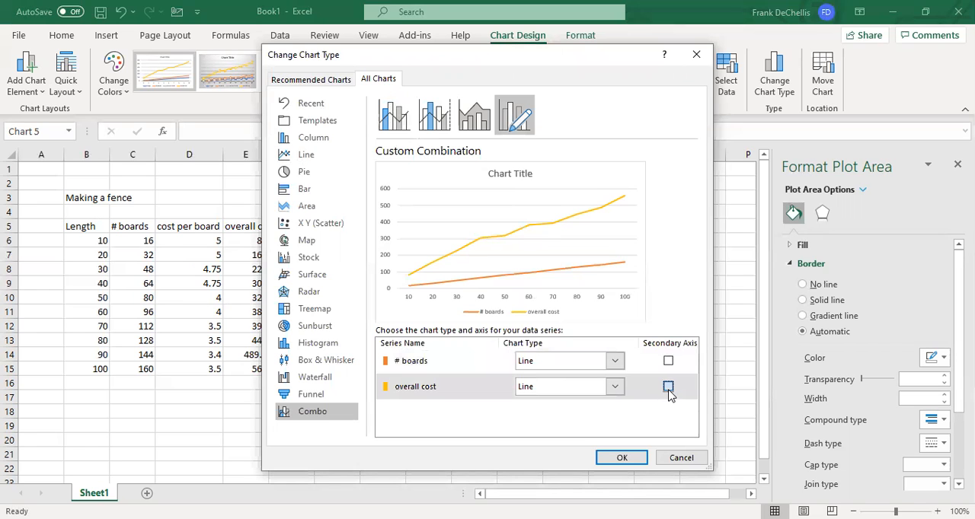
pyautogui.click(637, 461)
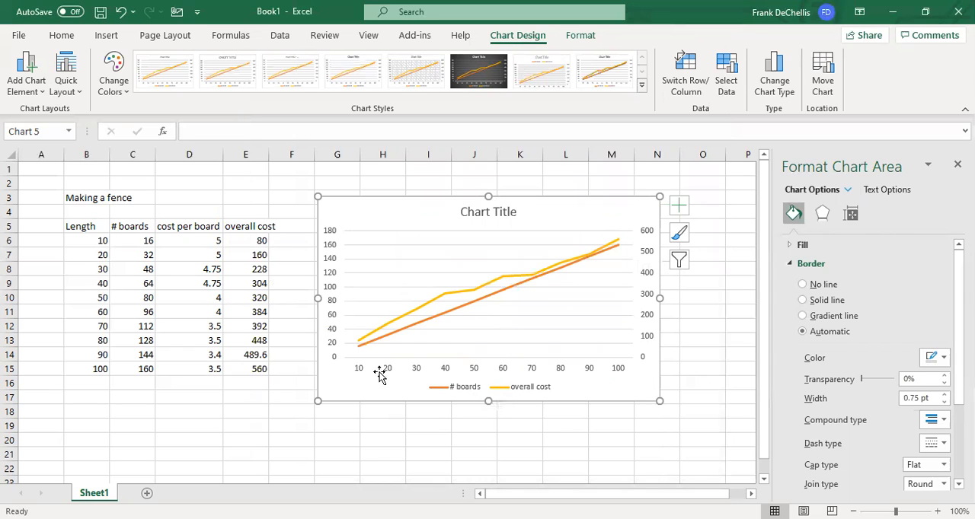
# - Replace the chart title with "Cost of building a fance"
pyautogui.click(483, 213)
pyautogui.click(515, 214)
pyautogui.press('BackSpace')
pyautogui.press('BackSpace')
pyautogui.press('BackSpace')
pyautogui.press('BackSpace')
pyautogui.press('BackSpace')
pyautogui.press('BackSpace')
pyautogui.press('BackSpace')
pyautogui.press('BackSpace')
pyautogui.press('BackSpace')
pyautogui.press('BackSpace')
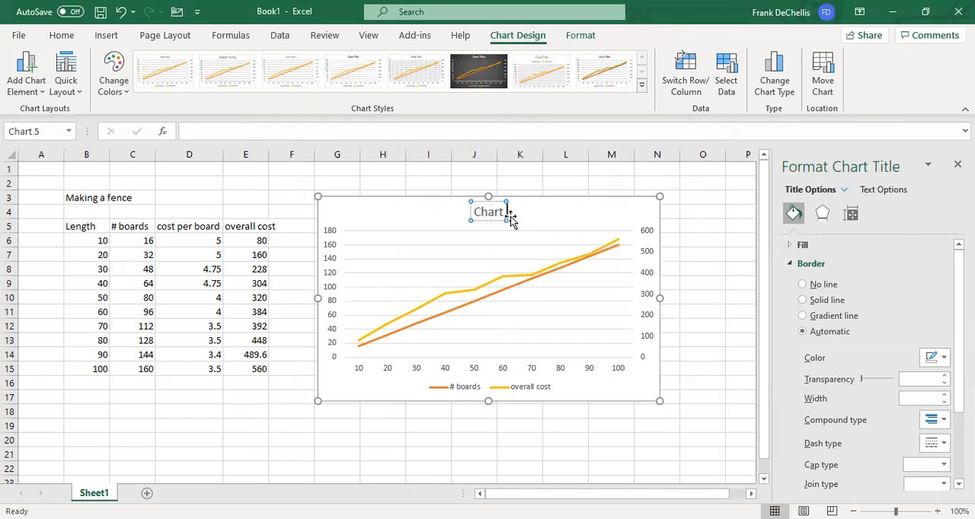
pyautogui.press('BackSpace')
pyautogui.write('Cos')
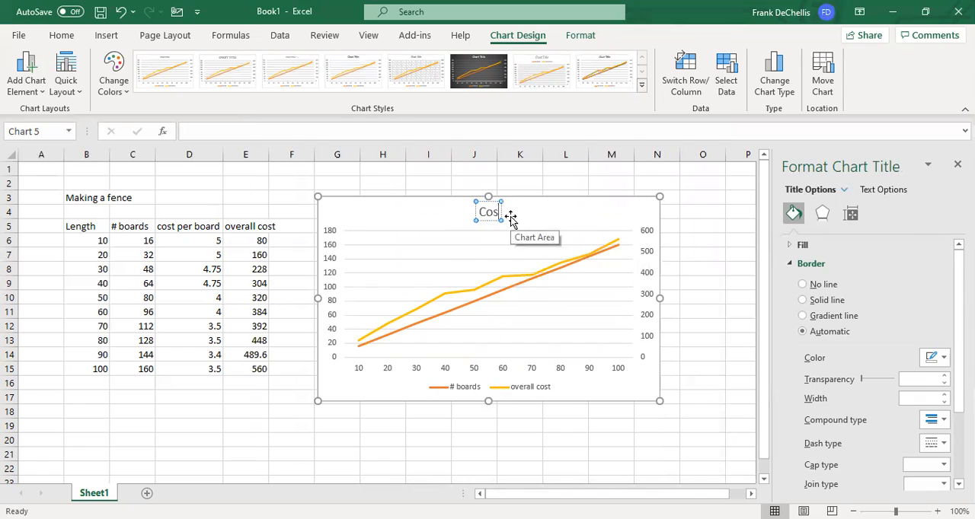
pyautogui.write('t of building a fance')
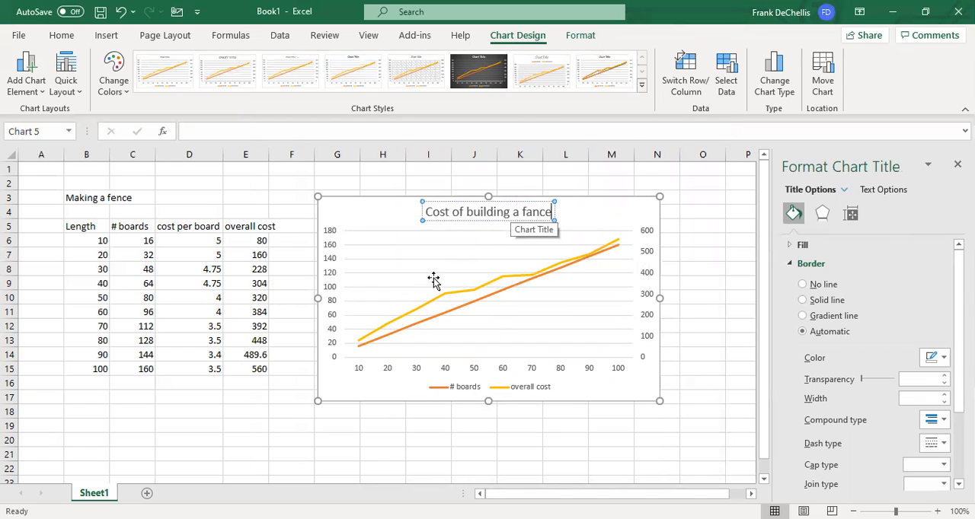
# - Add a primary horizontal axis title reading "Length (ft)" to the chart
pyautogui.click(31, 90)
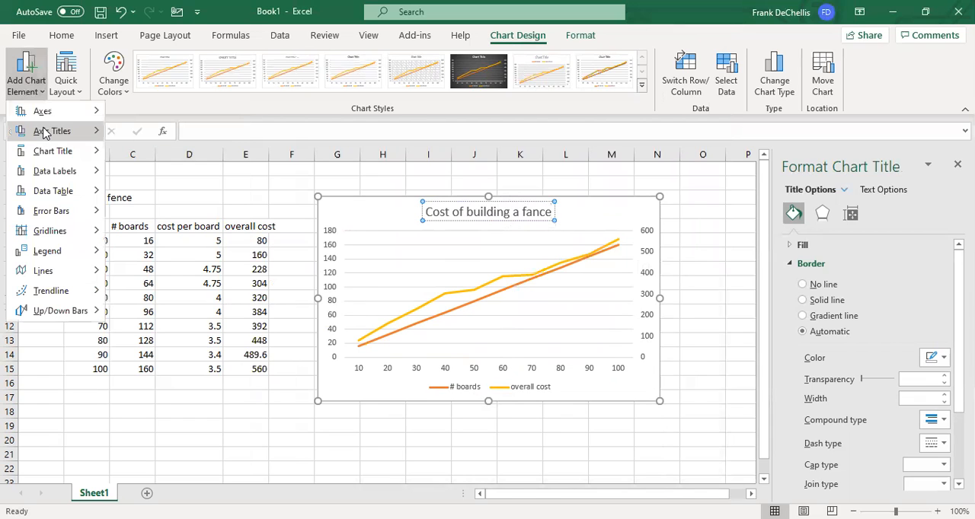
pyautogui.moveTo(46, 133)
pyautogui.click(176, 135)
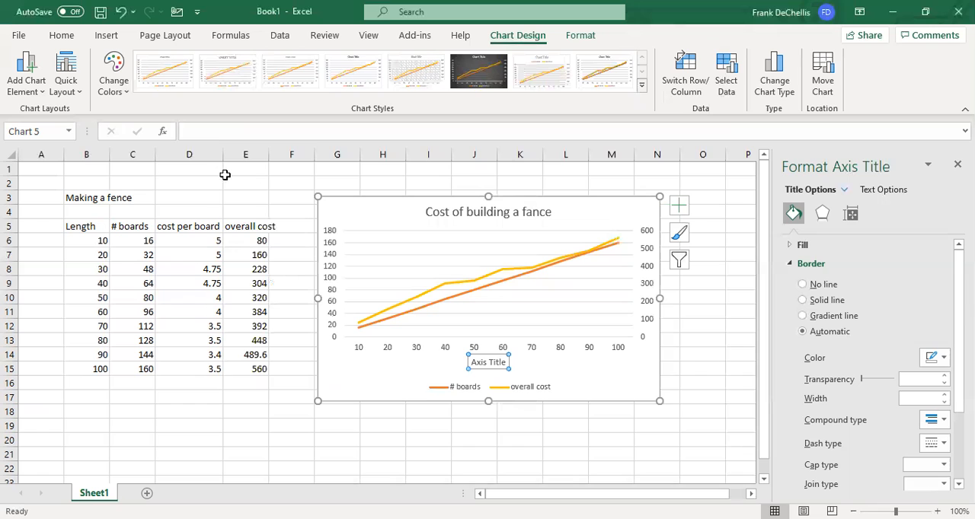
pyautogui.click(210, 132)
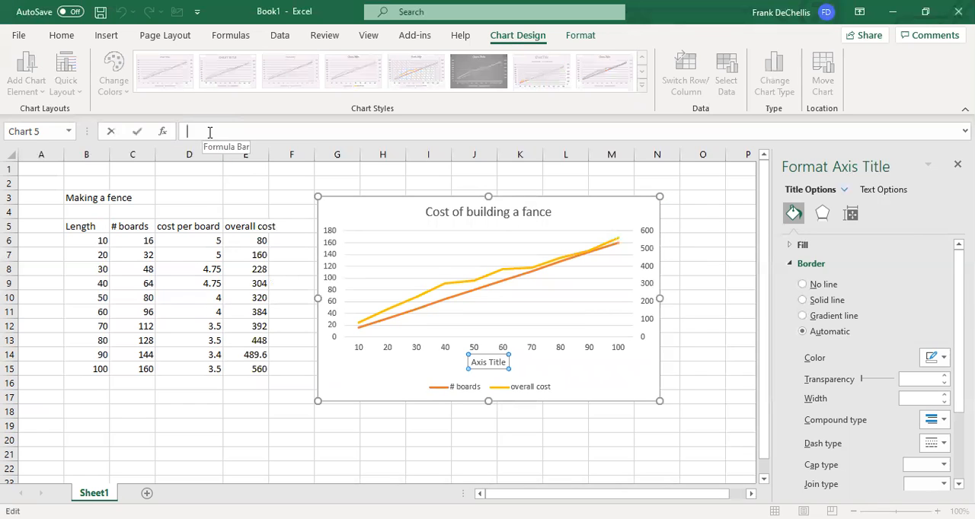
pyautogui.write('Length (ft)')
pyautogui.press('Return')
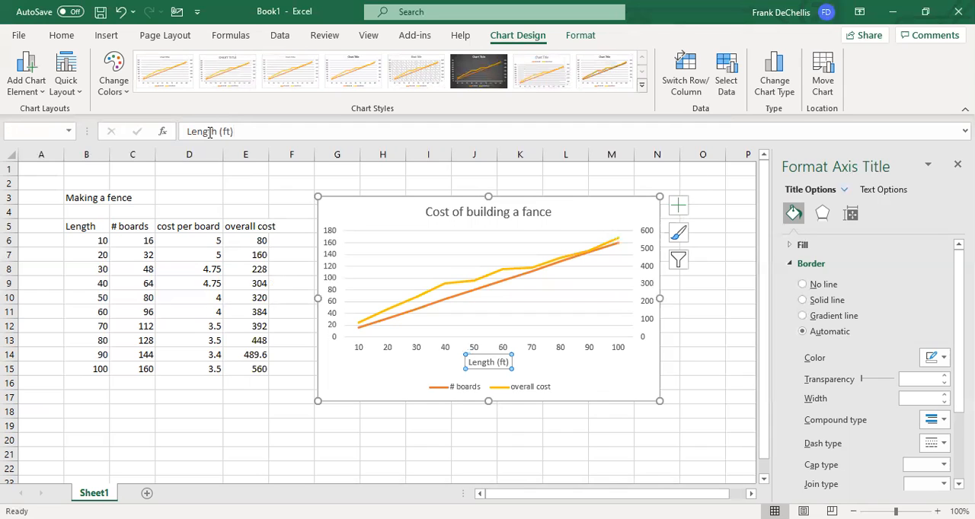
# - Add a primary vertical axis title reading "# boards" to the chart
pyautogui.click(26, 70)
pyautogui.moveTo(52, 131)
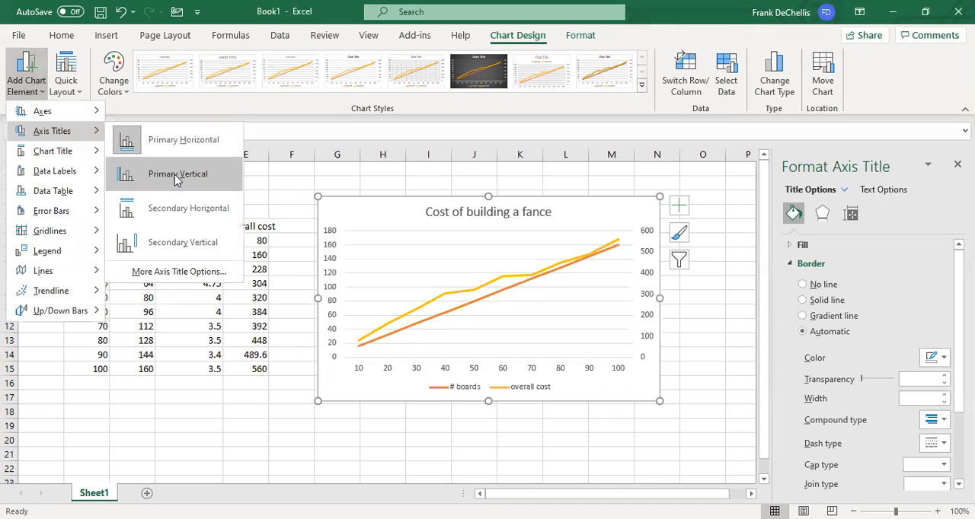
pyautogui.click(176, 175)
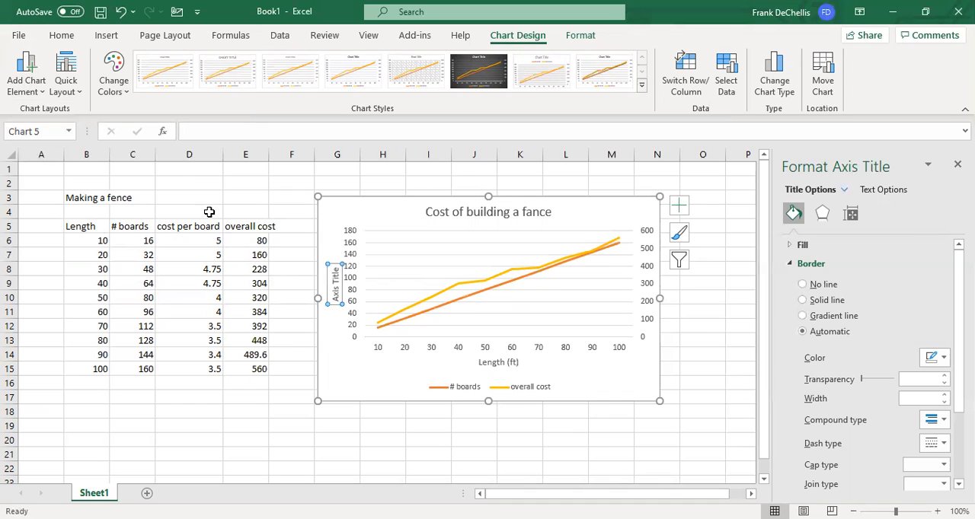
pyautogui.click(198, 129)
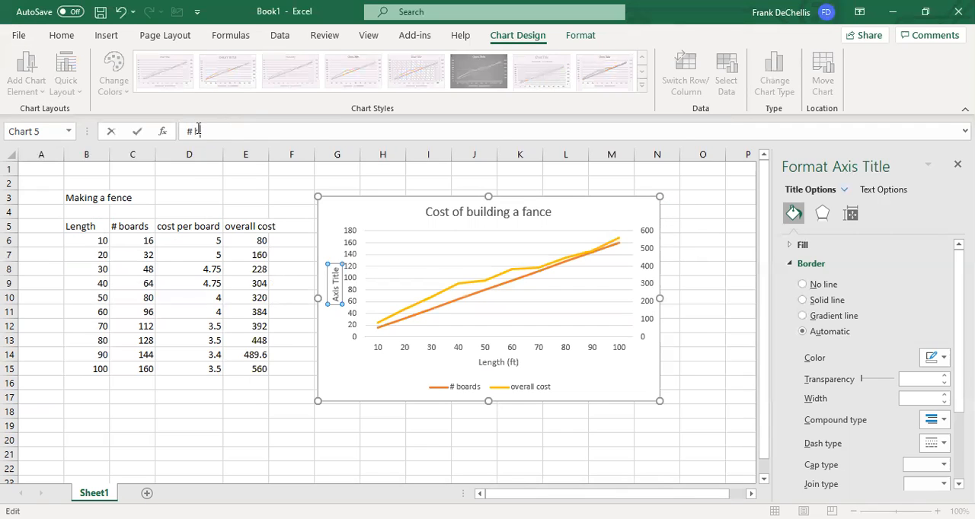
pyautogui.press('Return')
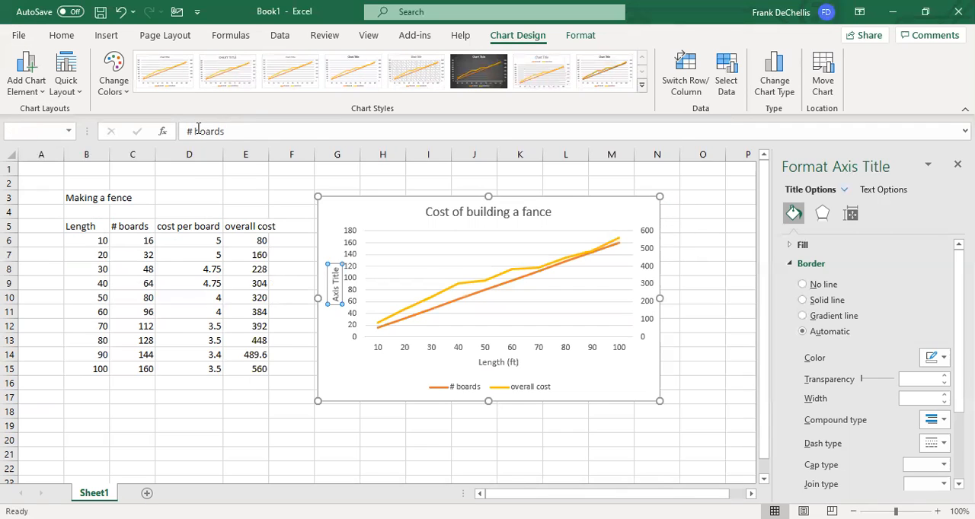
# - Add a secondary vertical axis title reading "Overall Cost ($)" to the chart
pyautogui.click(15, 74)
pyautogui.moveTo(52, 131)
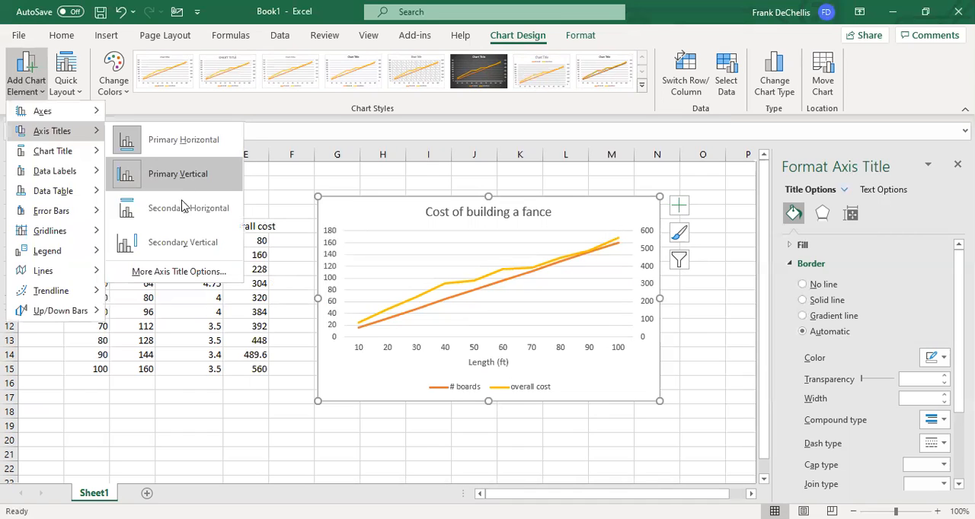
pyautogui.click(182, 243)
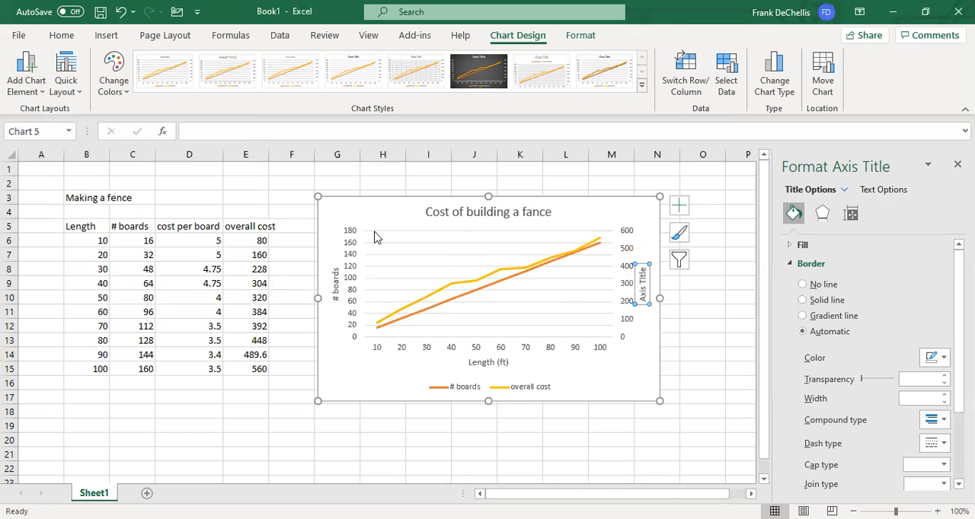
pyautogui.click(202, 131)
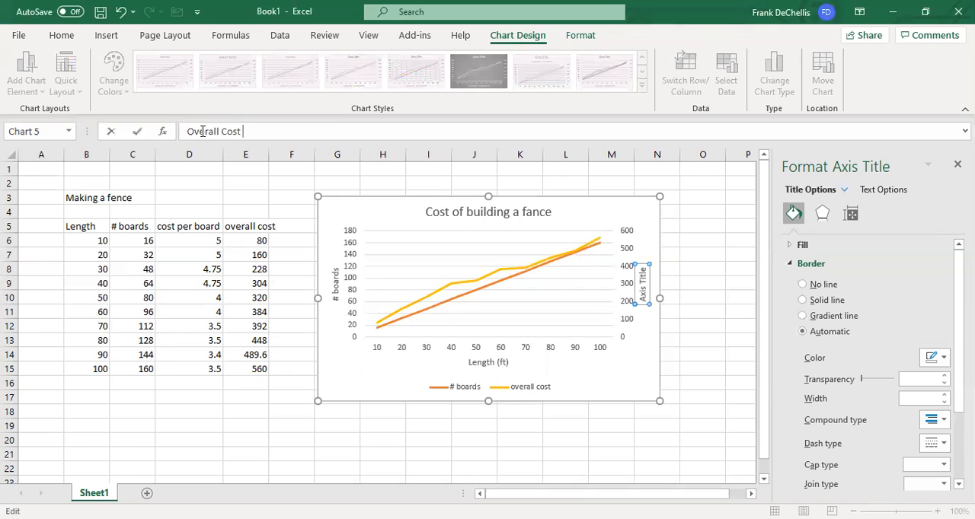
pyautogui.press('Return')
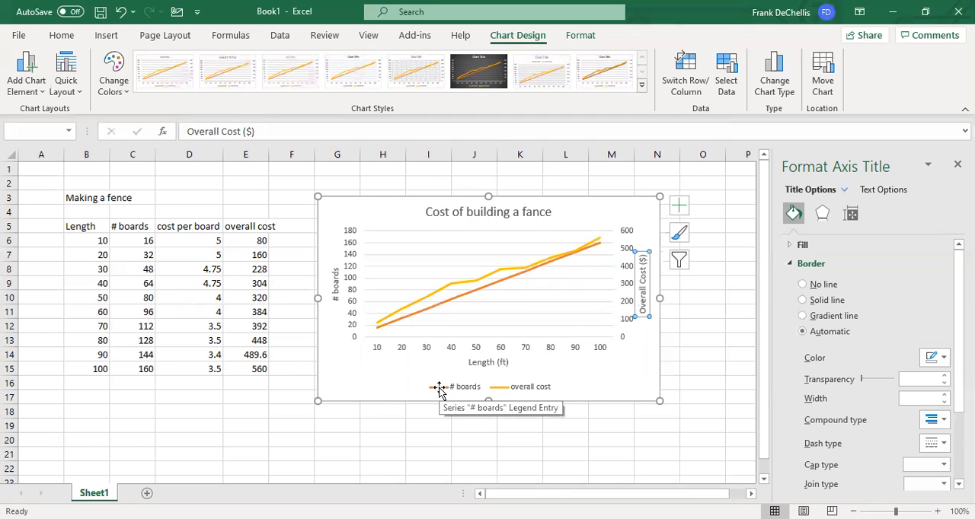
# - Change the # boards line in the chart to the long-dash line style
pyautogui.click(427, 310)
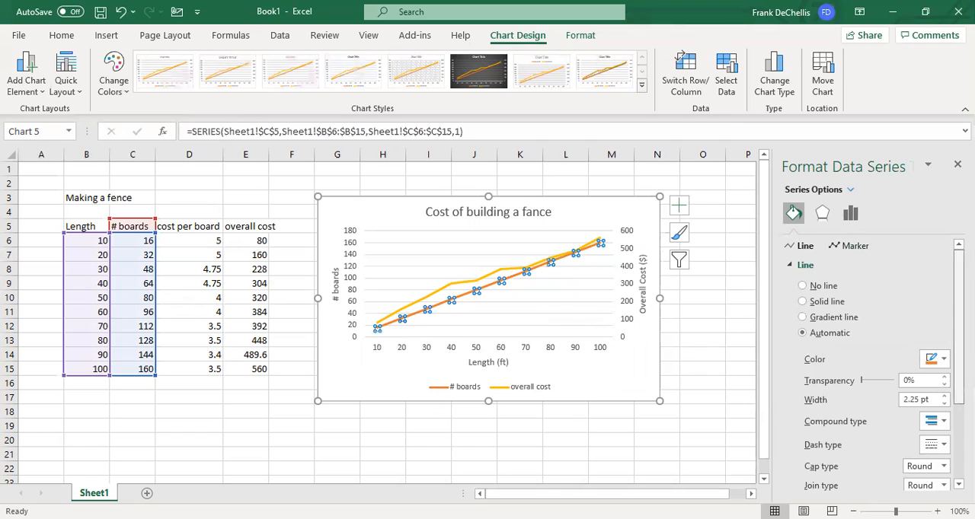
pyautogui.scroll(-3, 937, 386)
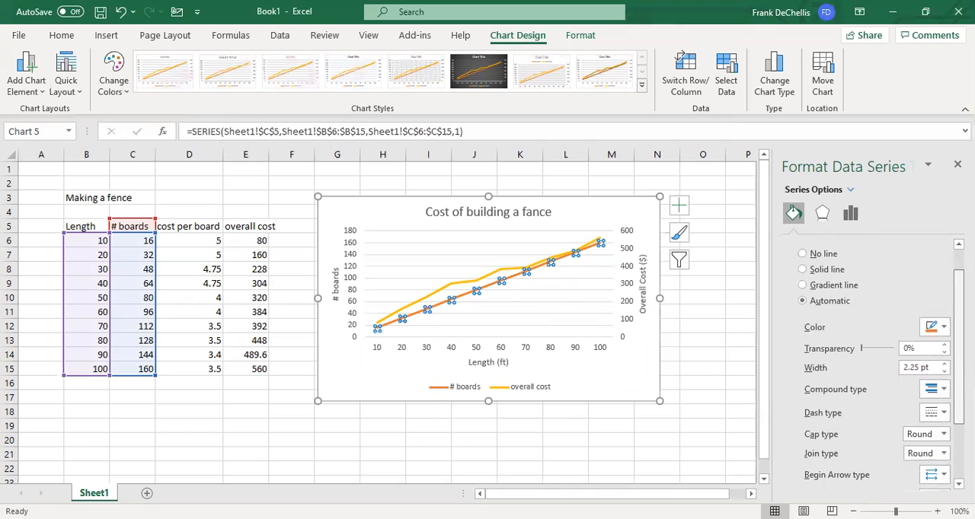
pyautogui.click(937, 403)
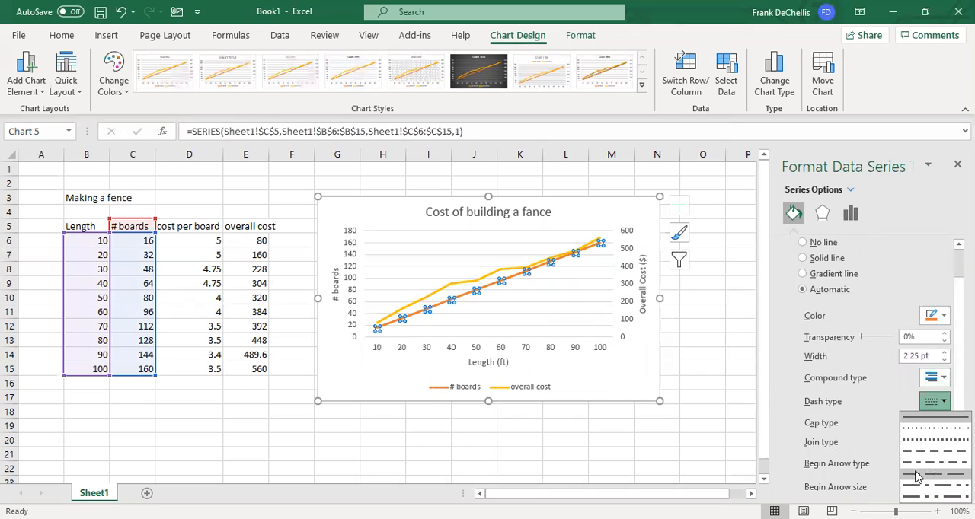
pyautogui.click(914, 476)
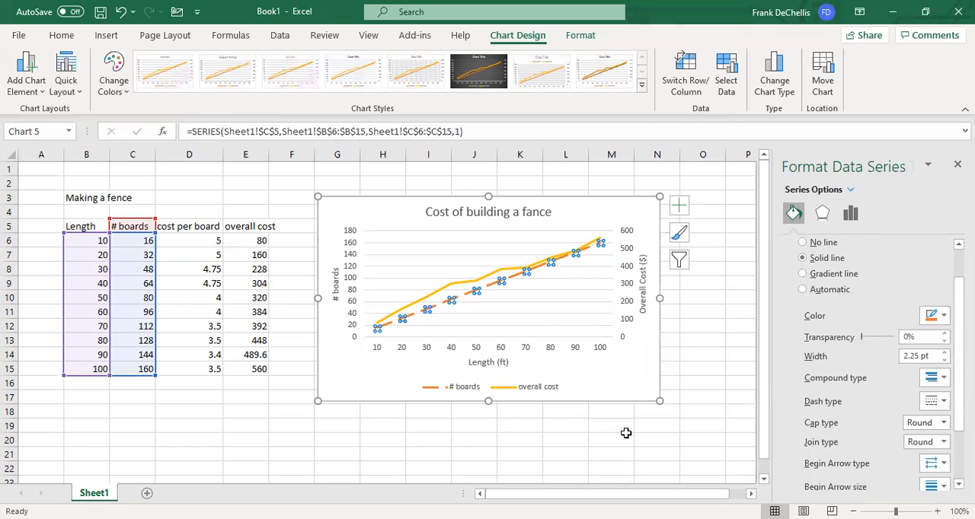
# - Change the overall cost line in the chart to the square-dot dash style
pyautogui.click(440, 293)
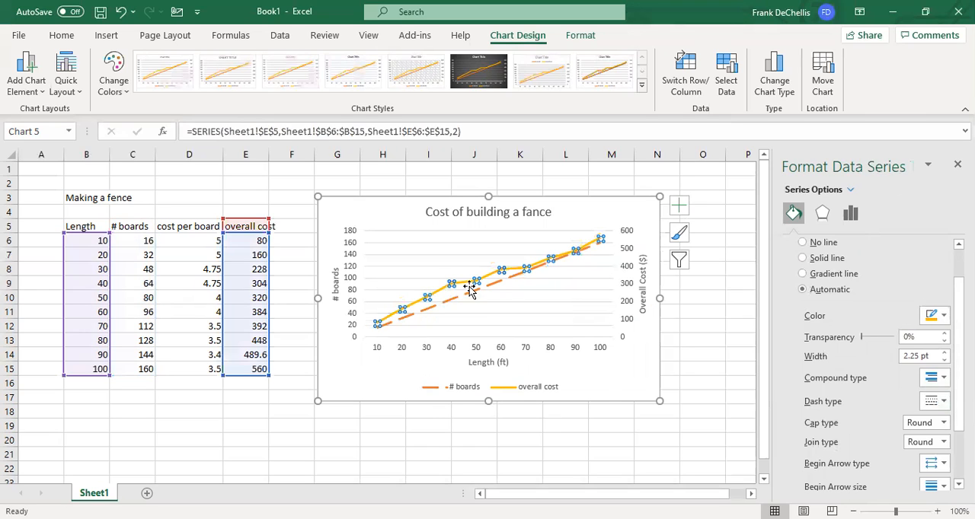
pyautogui.click(932, 402)
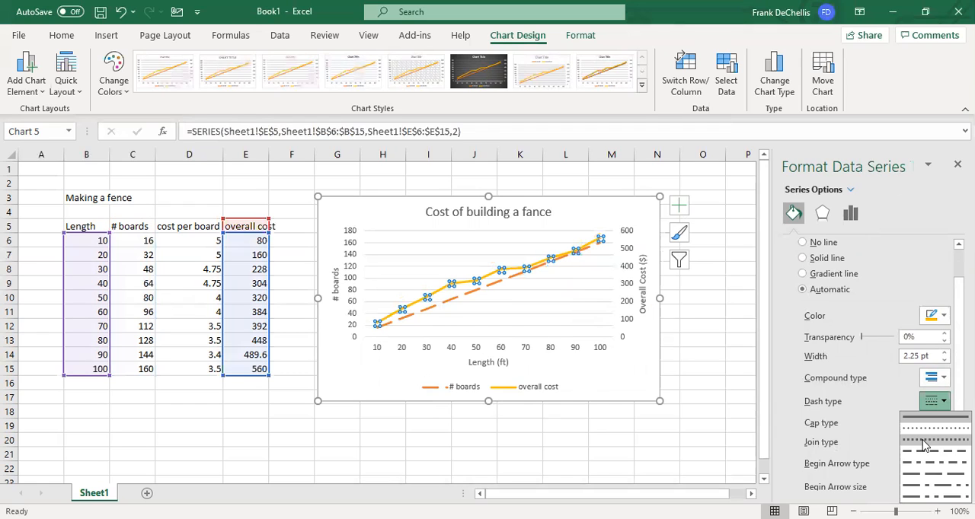
pyautogui.click(924, 441)
pyautogui.click(690, 424)
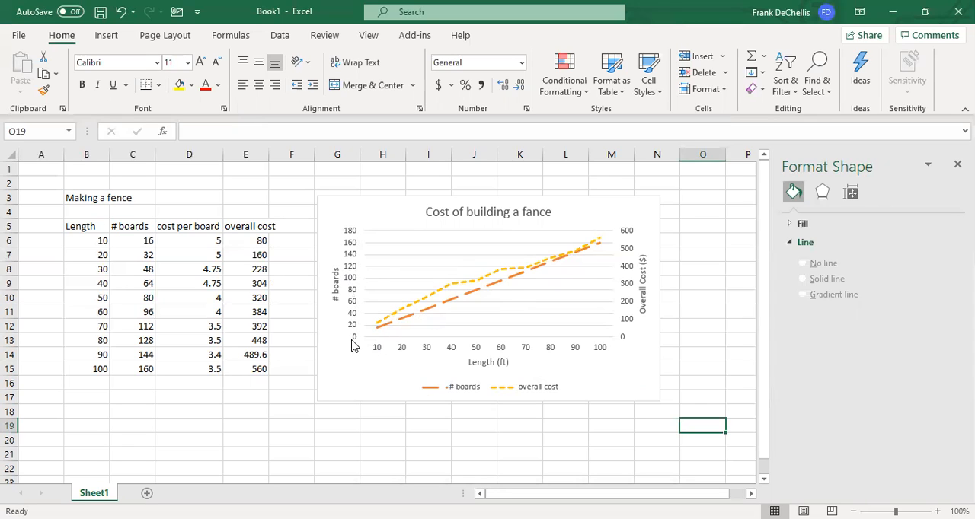
# - Set the maximum bound of the primary vertical (# boards) axis to 200
pyautogui.click(352, 286)
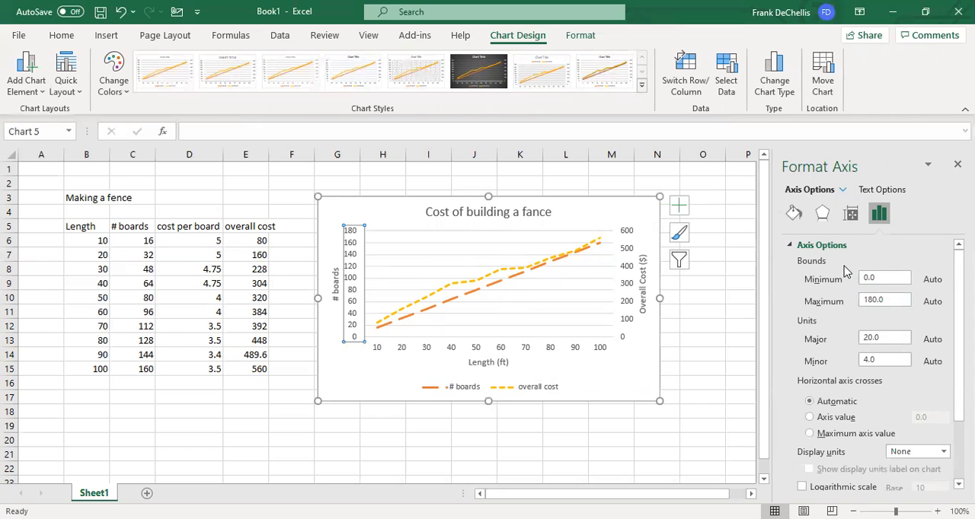
pyautogui.click(888, 299)
pyautogui.press('BackSpace')
pyautogui.press('BackSpace')
pyautogui.press('BackSpace')
pyautogui.press('BackSpace')
pyautogui.press('BackSpace')
pyautogui.write('200')
pyautogui.press('Return')
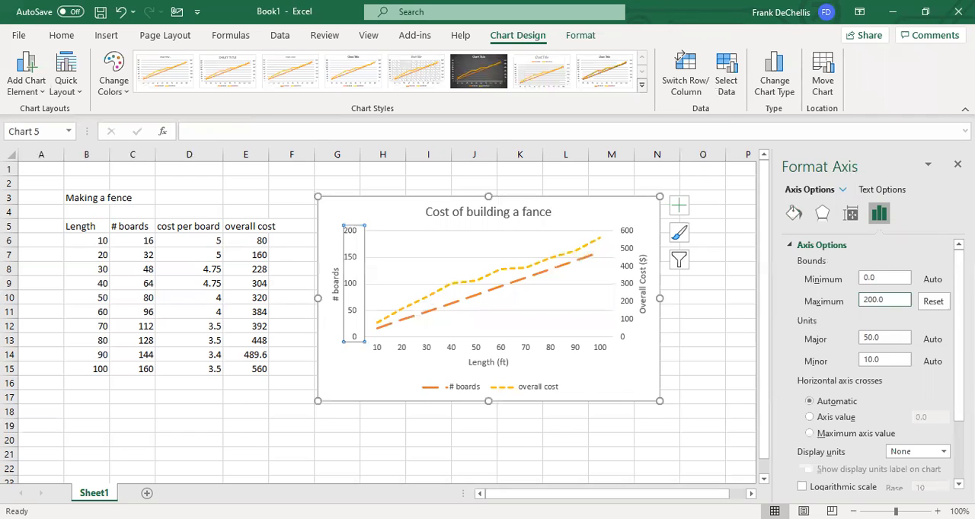
pyautogui.click(402, 440)
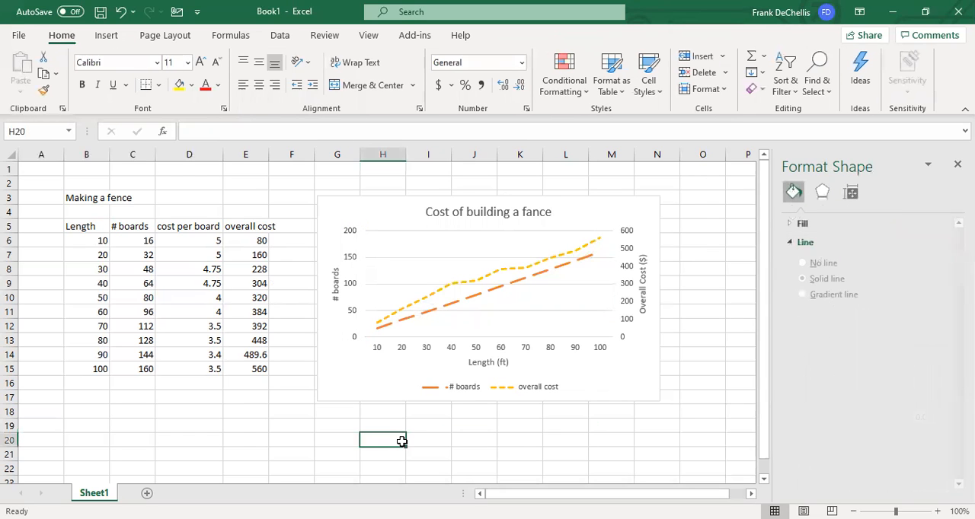